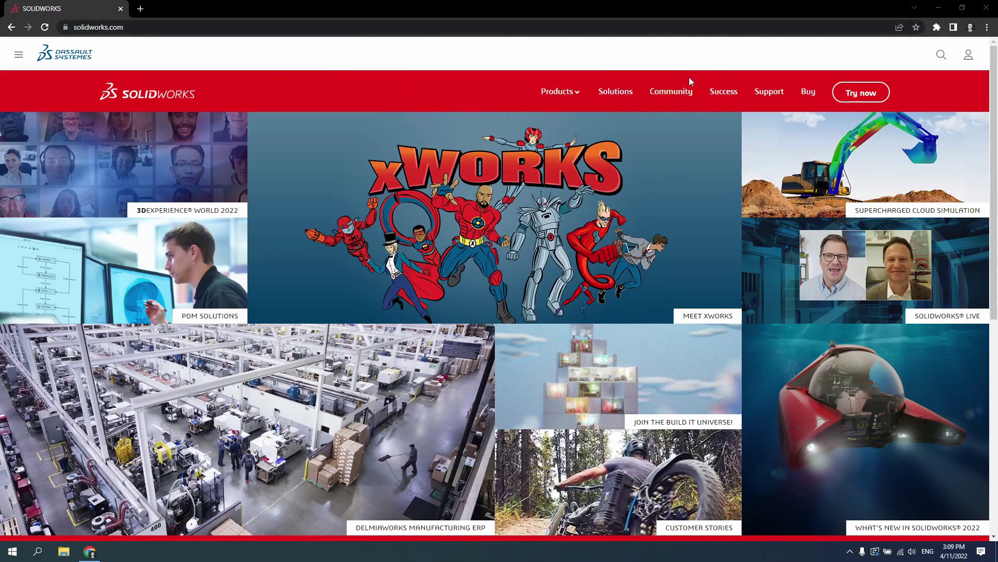
# Step: Open the account menu on solidworks.com to list the login platforms
pyautogui.click(973, 57)
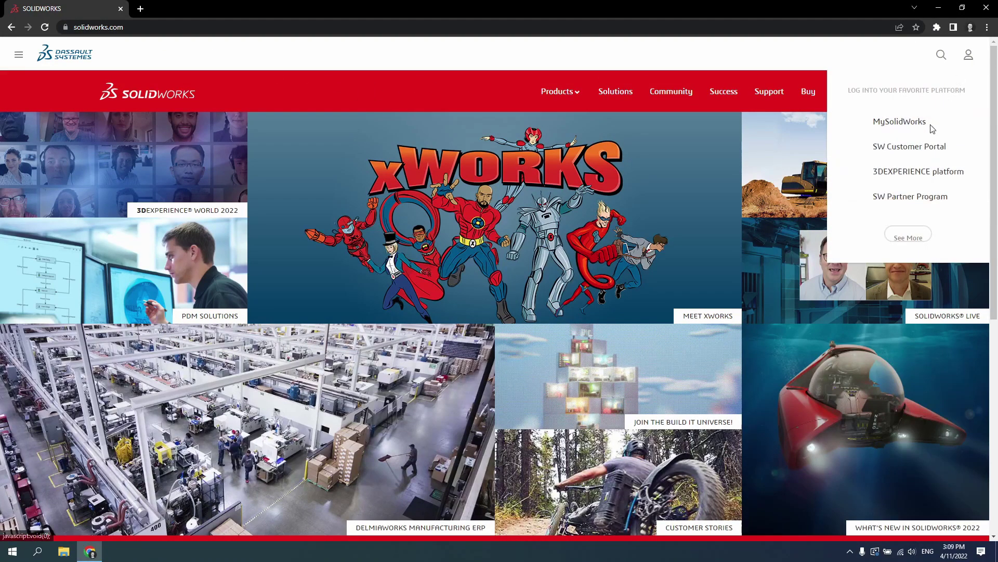
# Step: Choose SW Customer Portal, glance at Create a SOLIDWORKS ID, then return to the ID login page
pyautogui.click(896, 151)
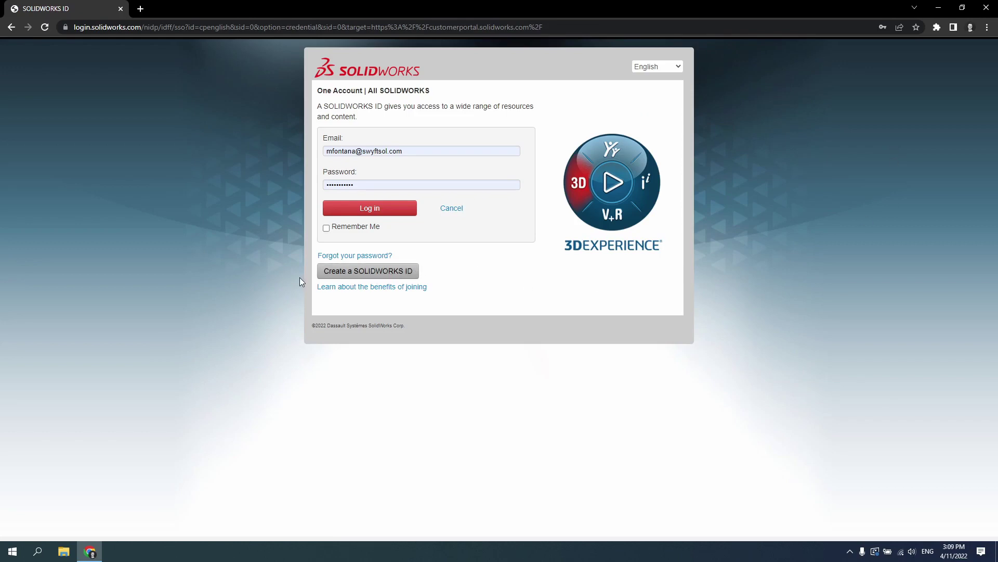
pyautogui.click(404, 276)
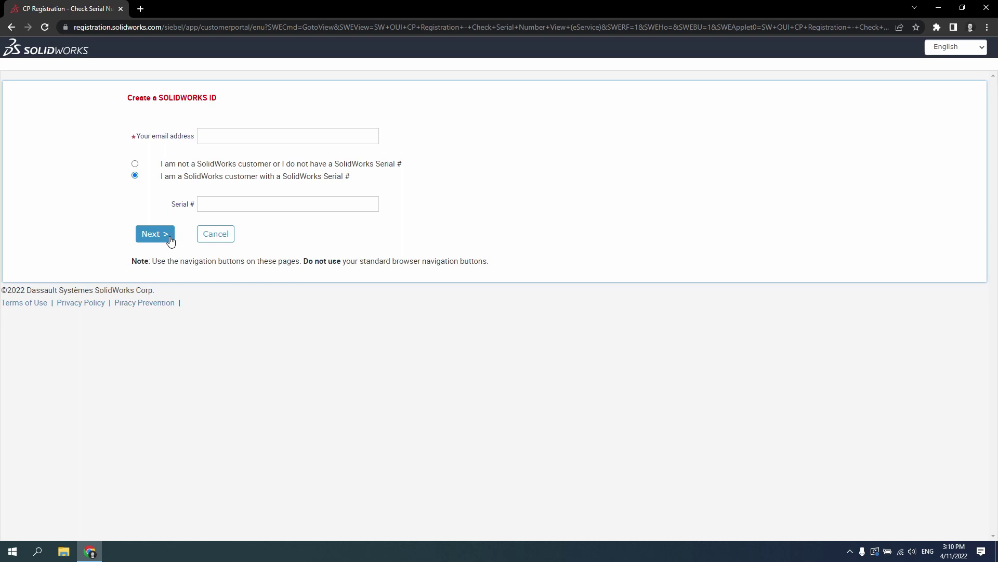
pyautogui.click(11, 29)
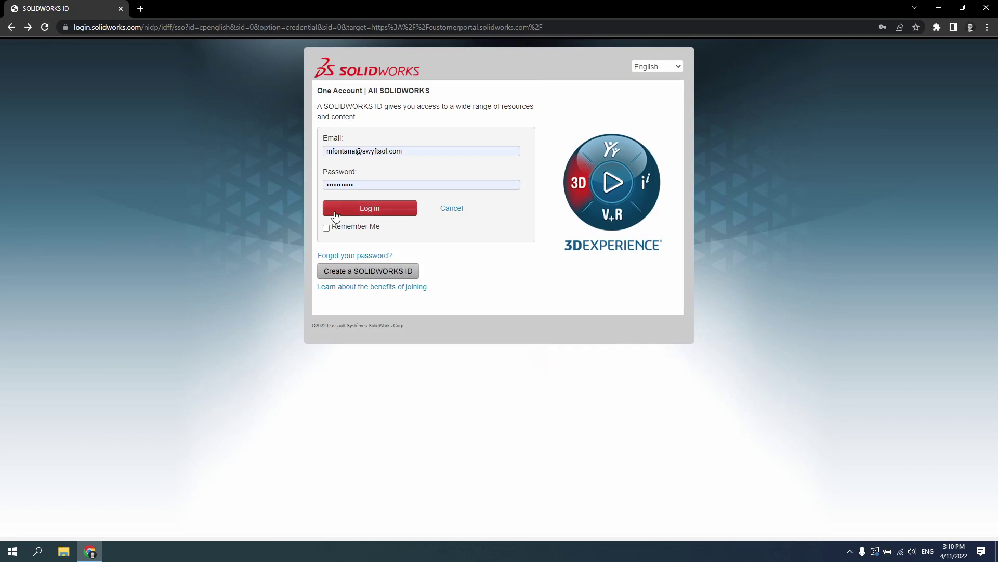
# Step: Log in to the Customer Portal, preview Register My Products, then return to the portal home
pyautogui.click(356, 213)
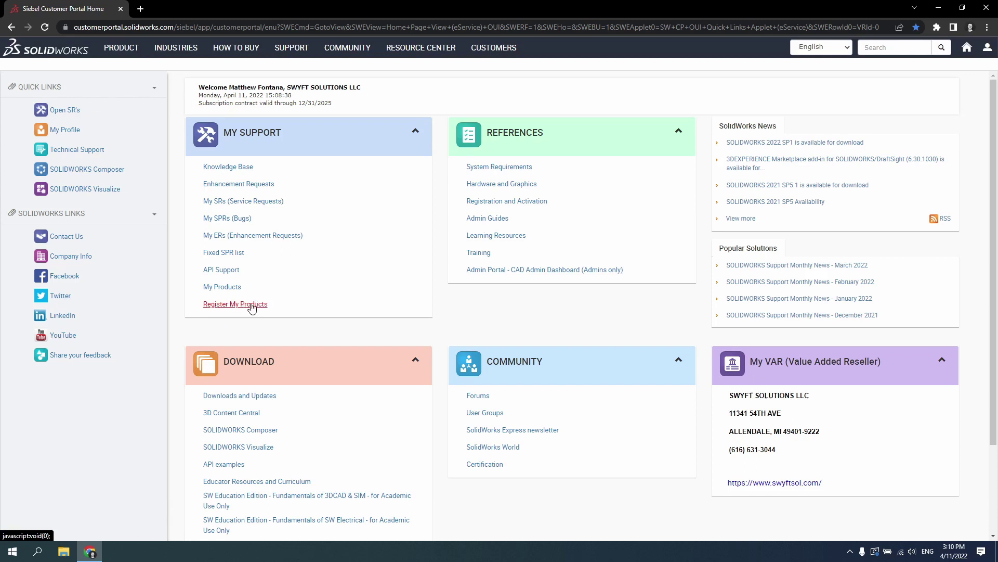
pyautogui.click(252, 305)
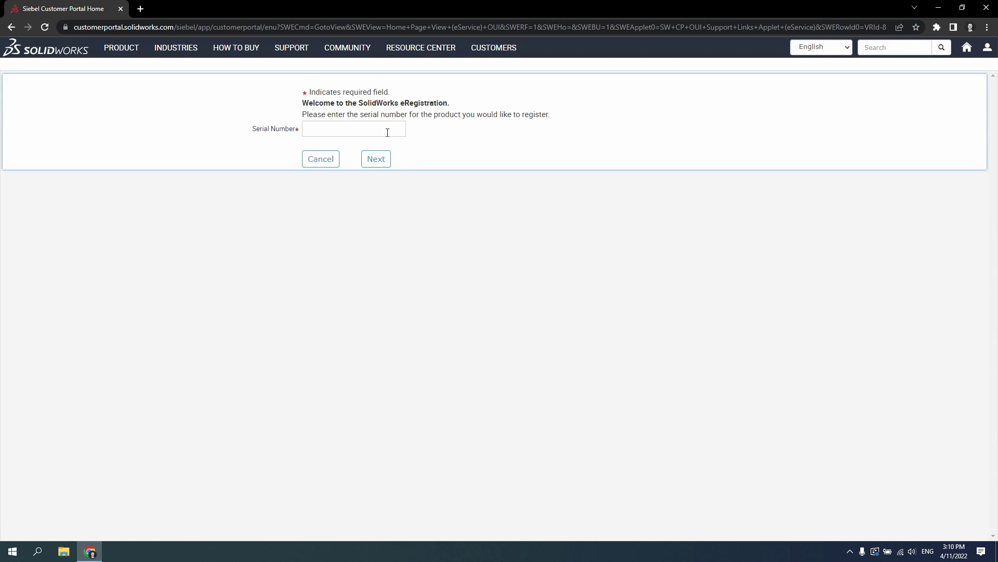
pyautogui.click(13, 28)
pyautogui.click(13, 28)
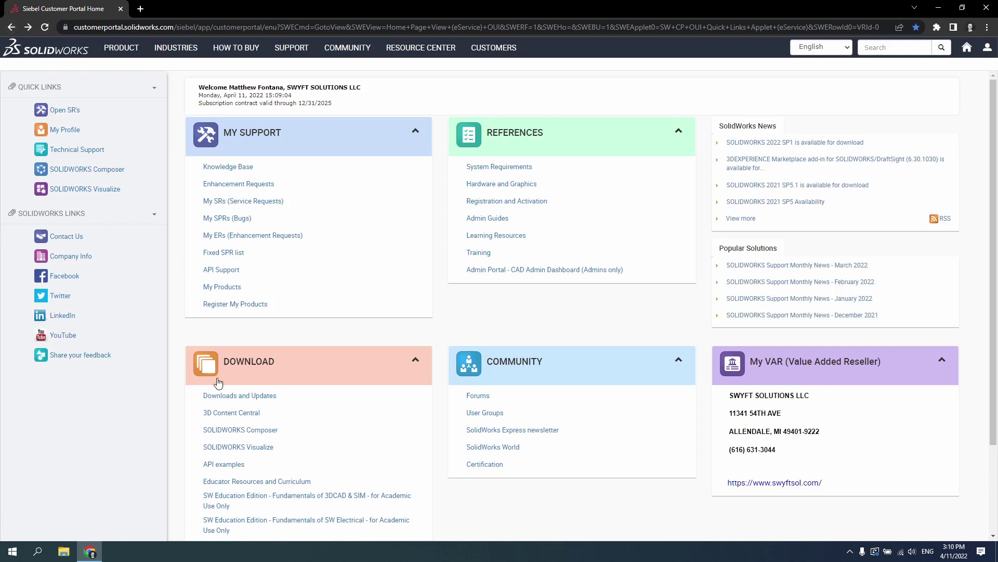
# Step: In Downloads and Updates, keep version 2022, pick SOLIDWORKS Products 2022 SP1.0 and accept the agreement
pyautogui.click(231, 398)
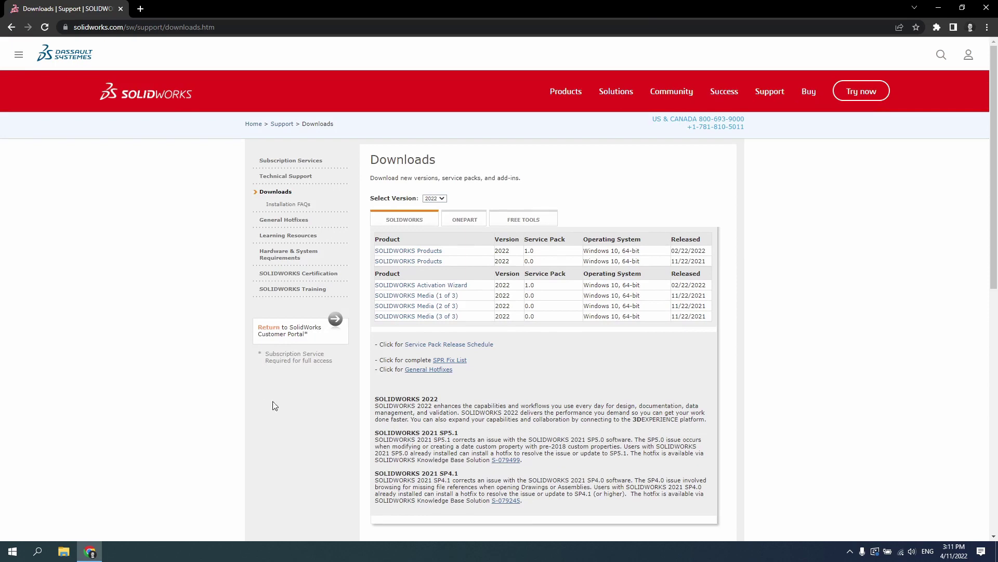
pyautogui.click(443, 200)
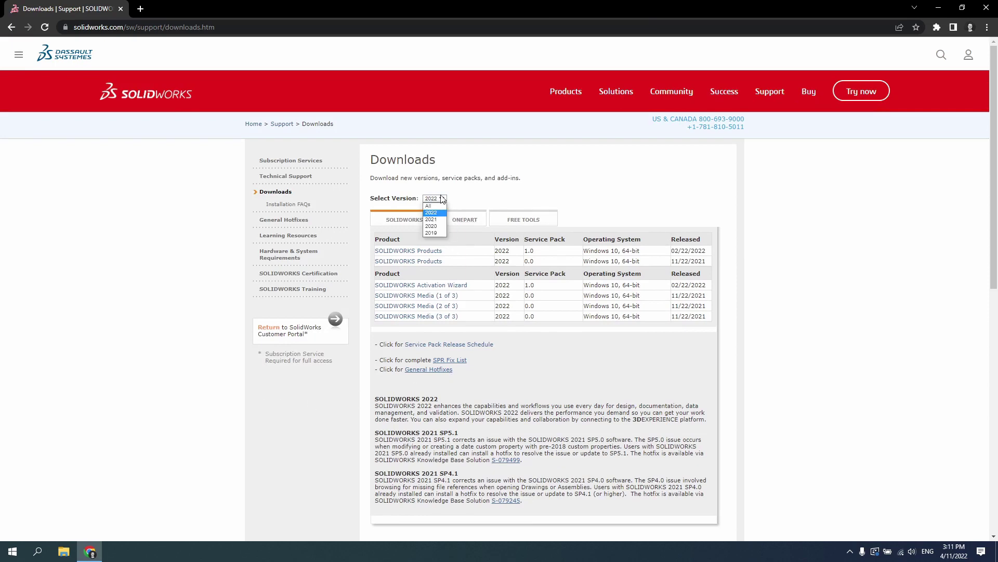
pyautogui.click(442, 199)
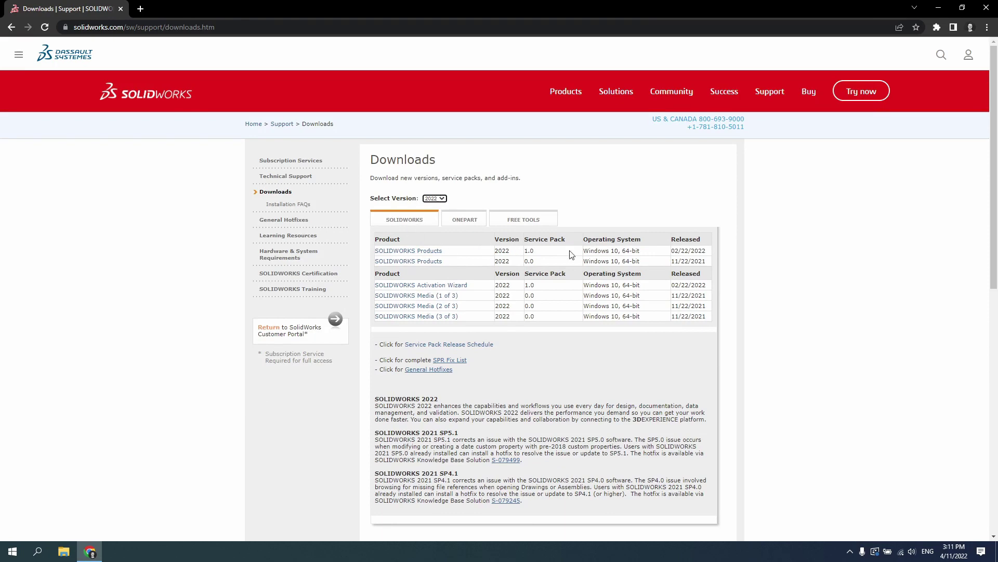
pyautogui.click(417, 252)
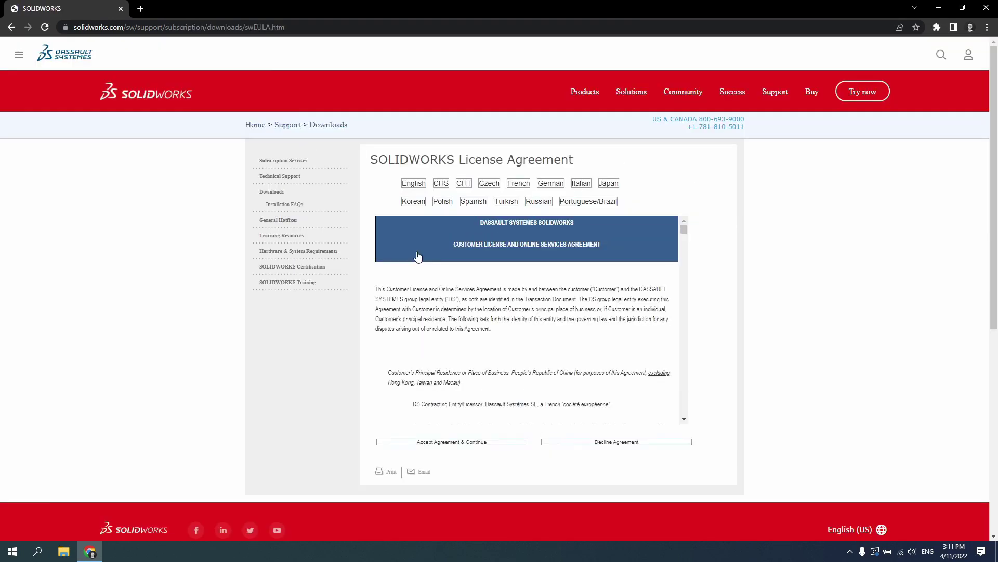
pyautogui.scroll(-15, 454, 276)
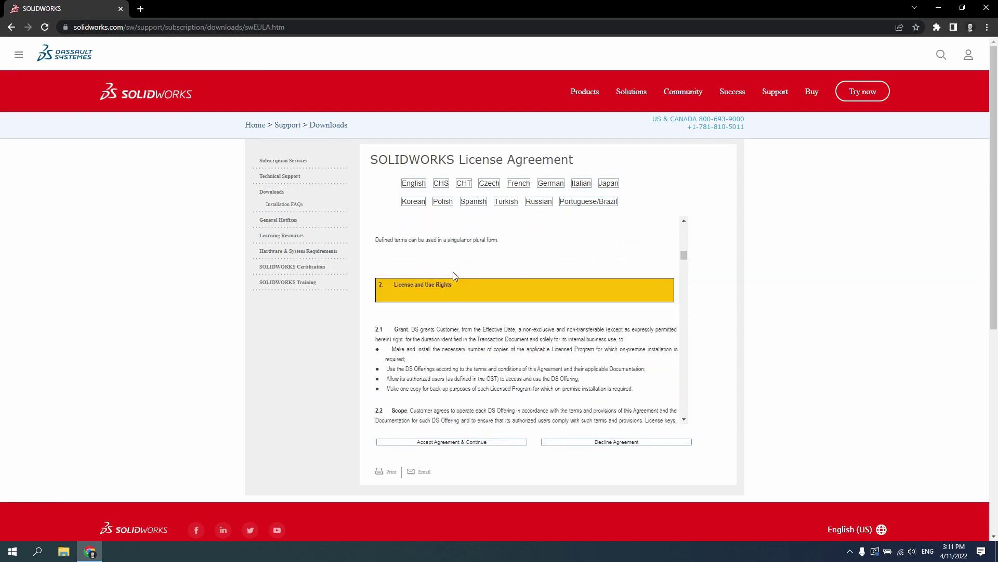
pyautogui.scroll(-20, 454, 276)
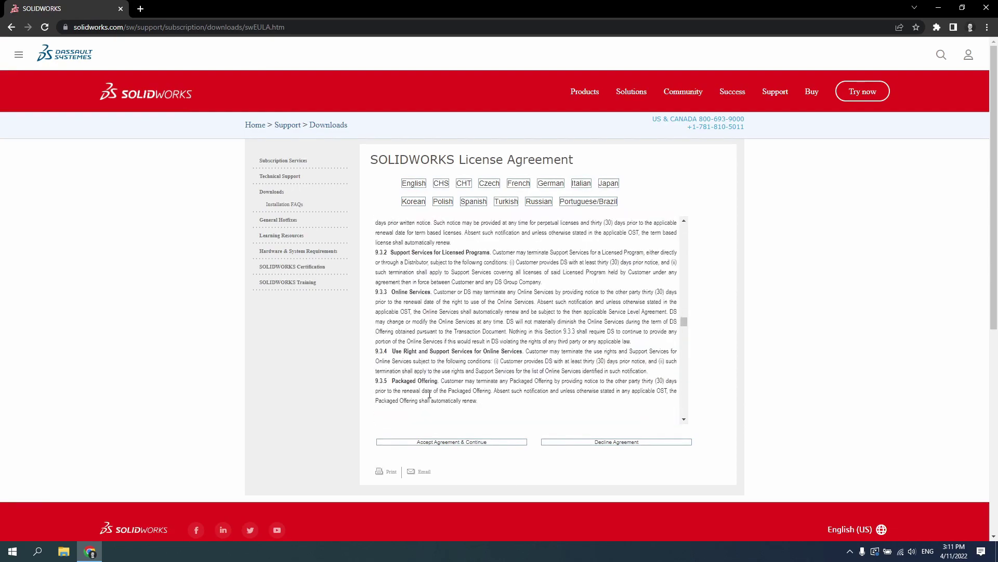
pyautogui.click(427, 446)
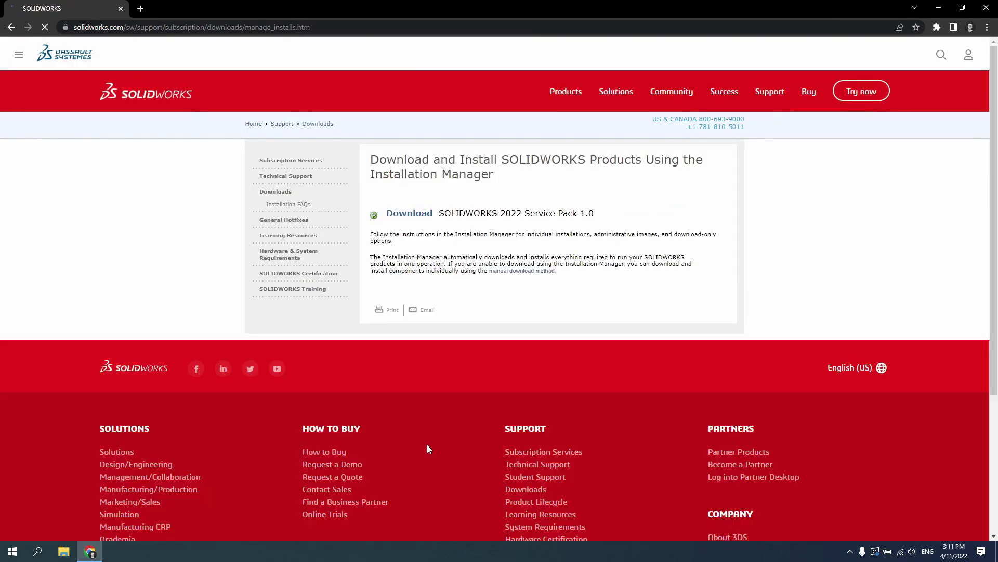
# Step: Download SolidWorksSetup.exe and unzip its 150 files into the Downloads folder
pyautogui.click(422, 217)
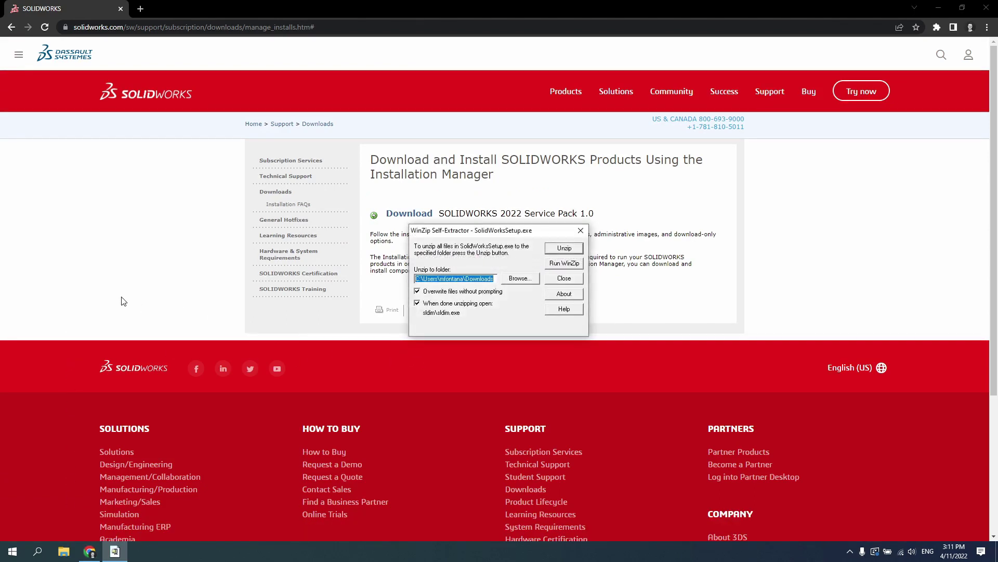
pyautogui.click(563, 248)
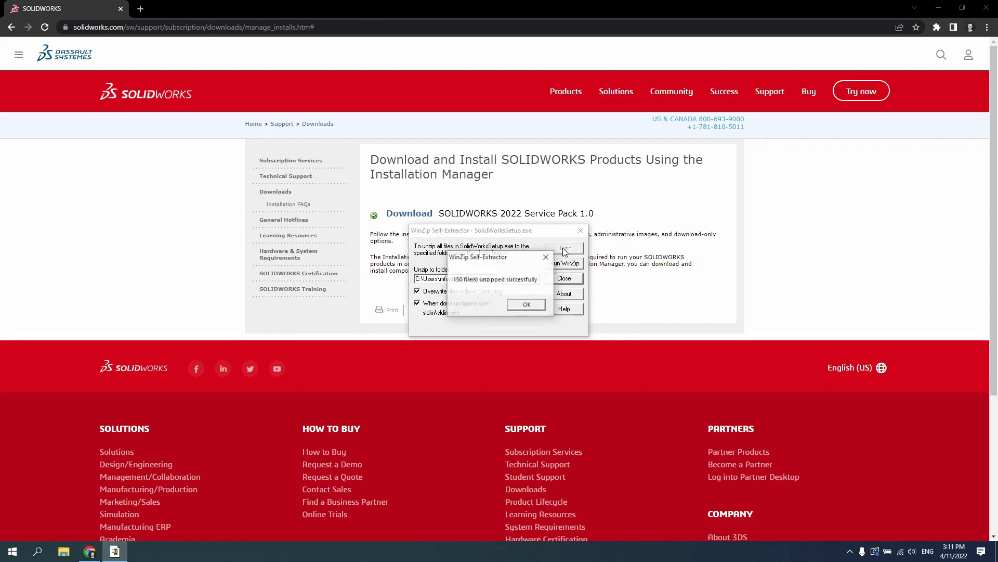
pyautogui.click(522, 306)
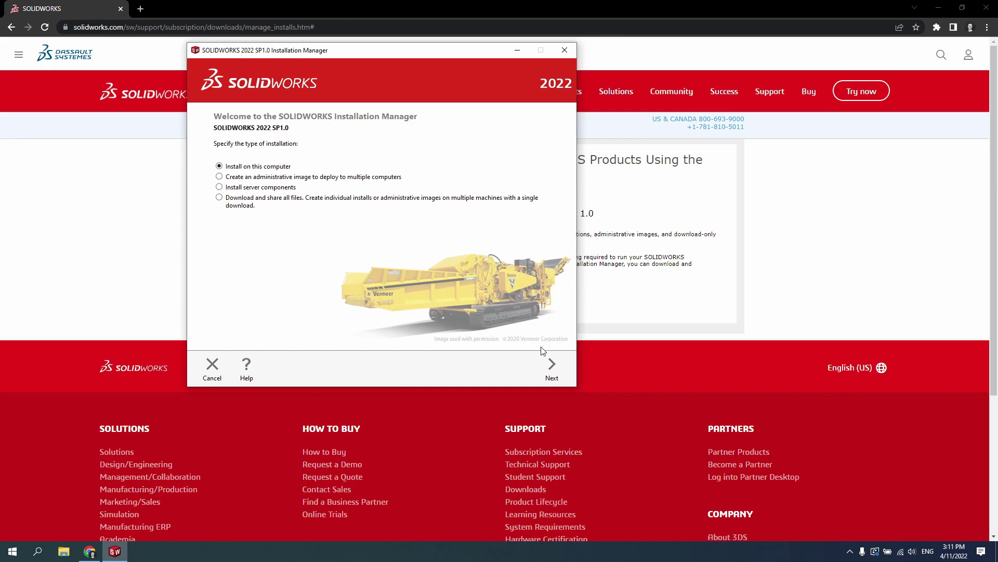
# Step: Continue with Install on this computer and accept the listed serial numbers
pyautogui.click(552, 371)
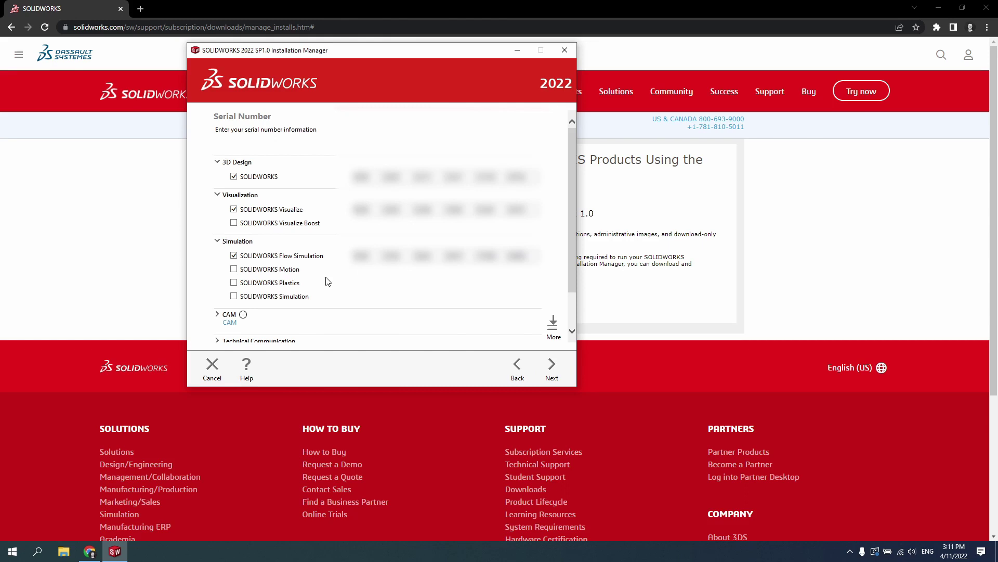
pyautogui.scroll(-1, 328, 282)
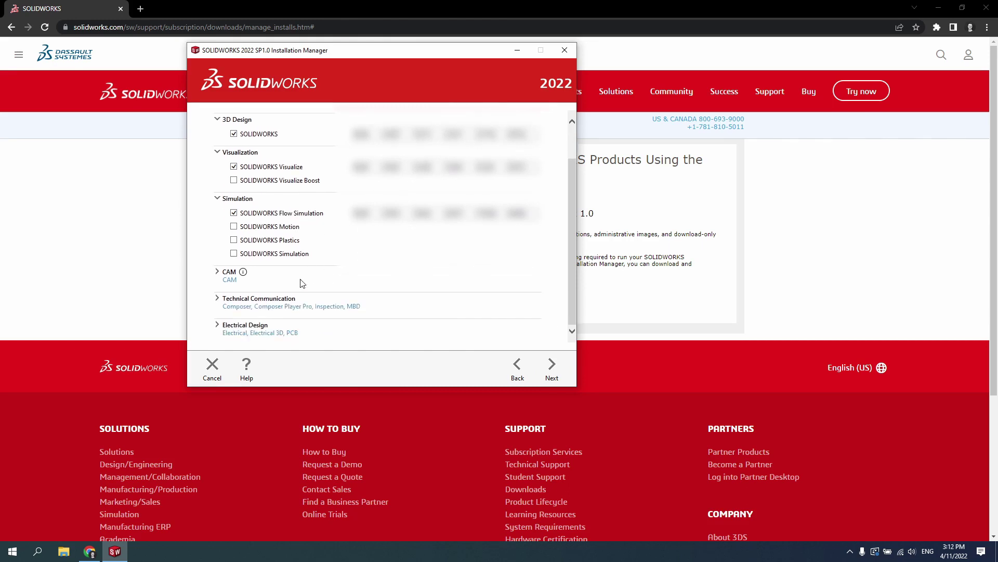
pyautogui.scroll(1, 303, 311)
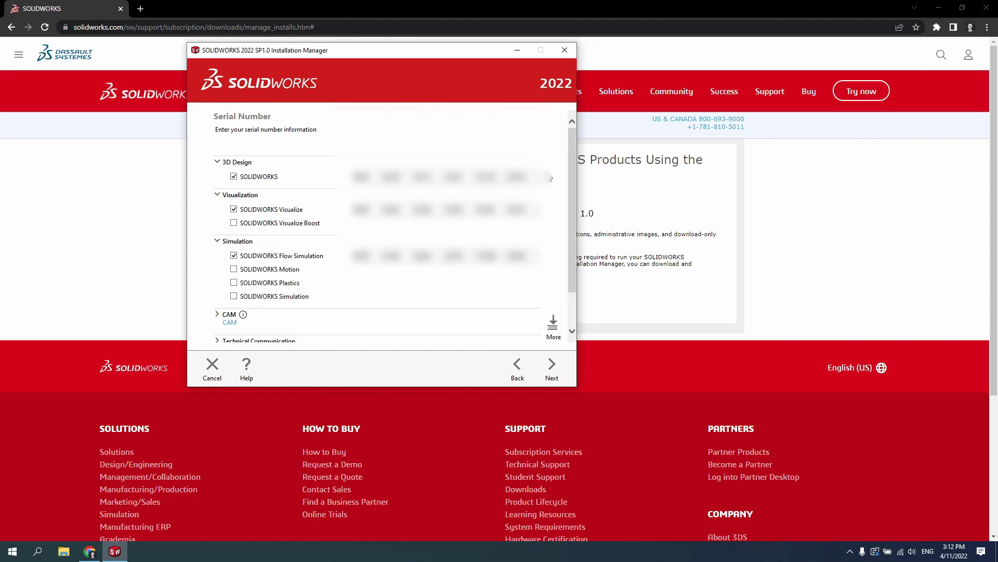
pyautogui.click(551, 378)
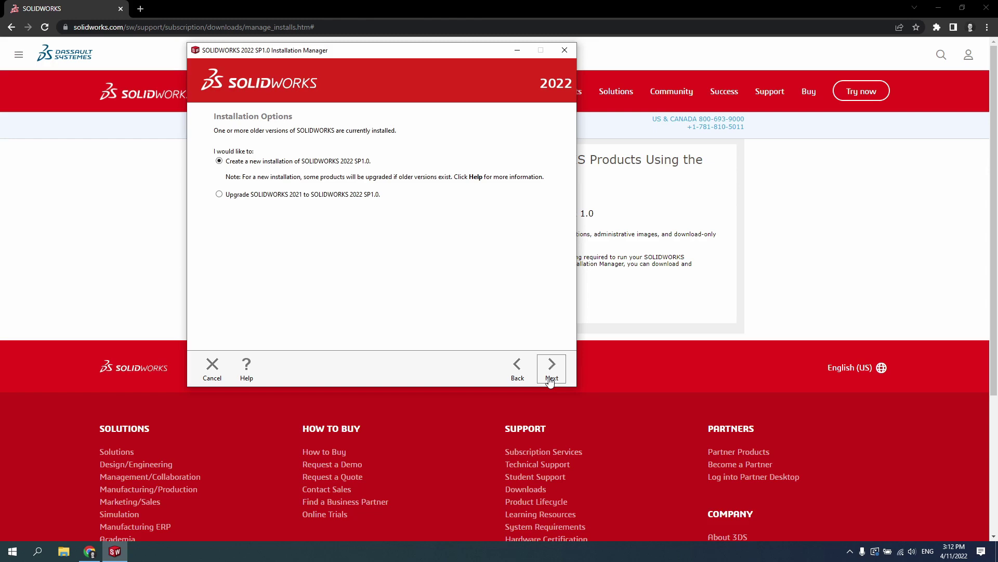
# Step: Go to the Summary, briefly check product selection, then expand the Download Options details
pyautogui.click(551, 381)
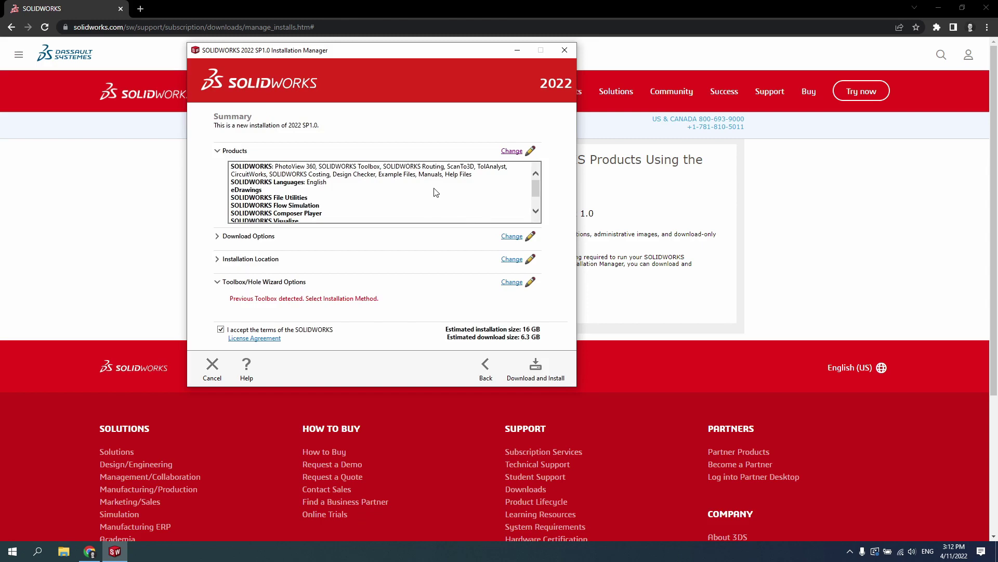
pyautogui.click(513, 152)
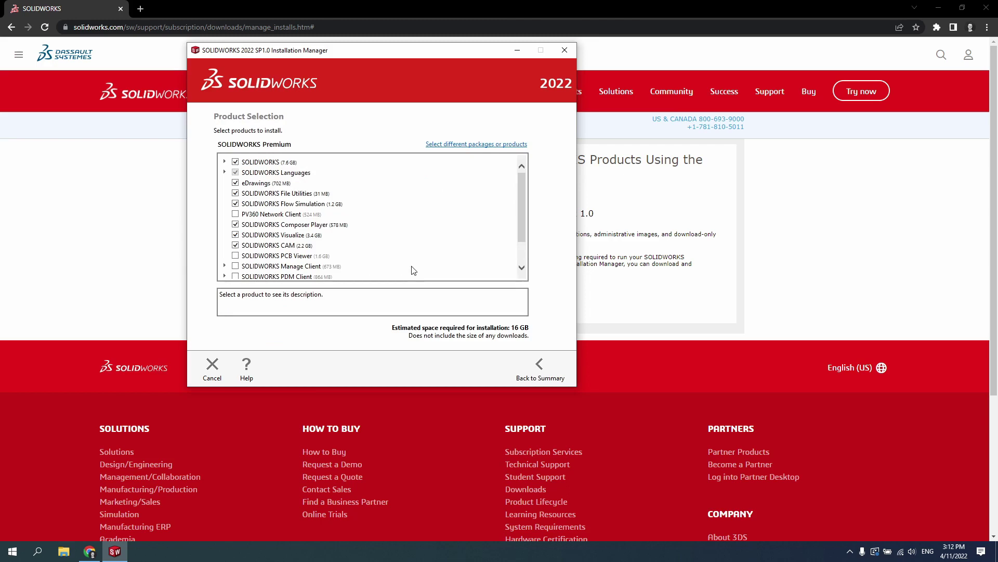
pyautogui.click(536, 370)
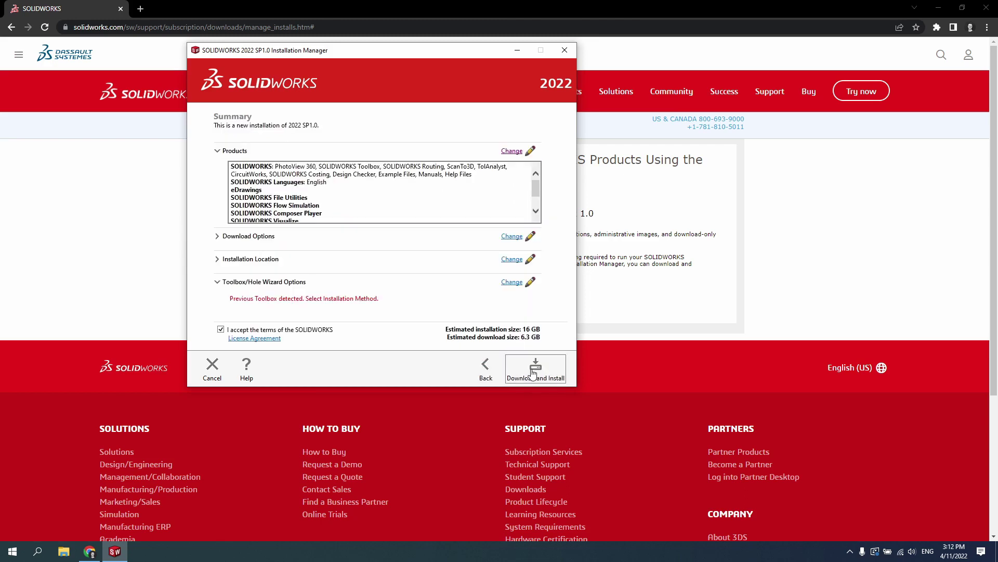
pyautogui.click(217, 239)
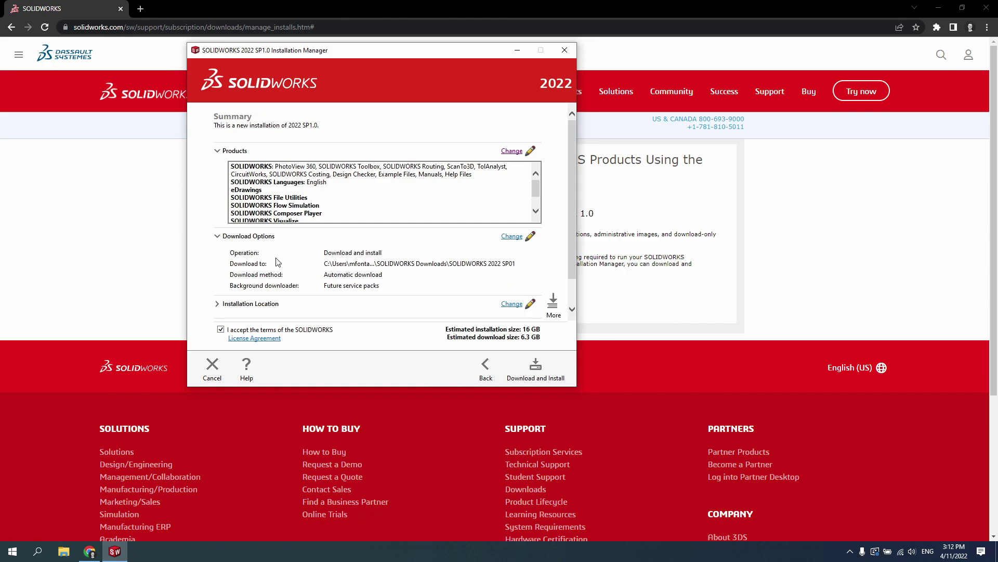
# Step: Keep the download options and change the install location to C:\Program Files\SOLIDWORKS Corp (2022)
pyautogui.click(511, 237)
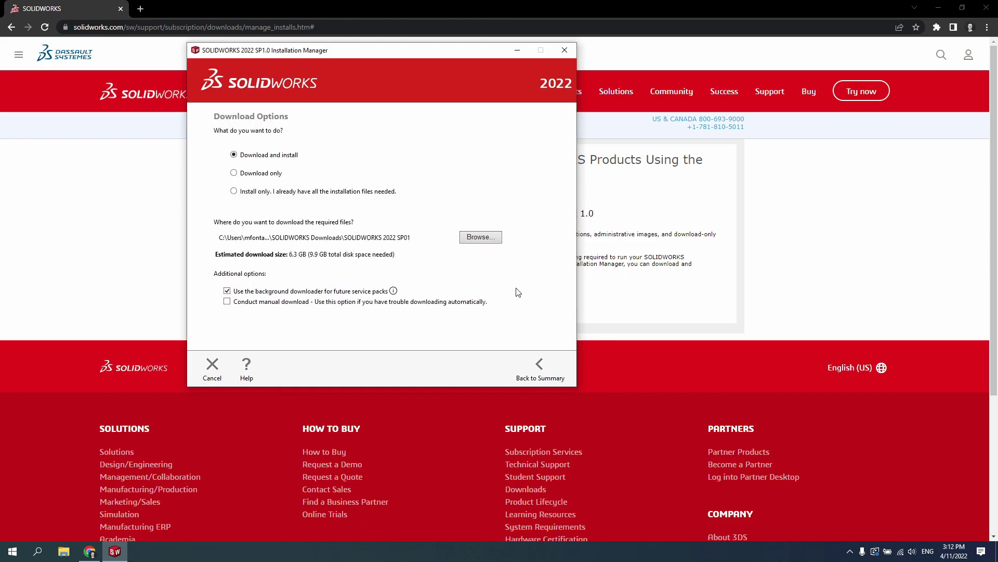
pyautogui.click(534, 362)
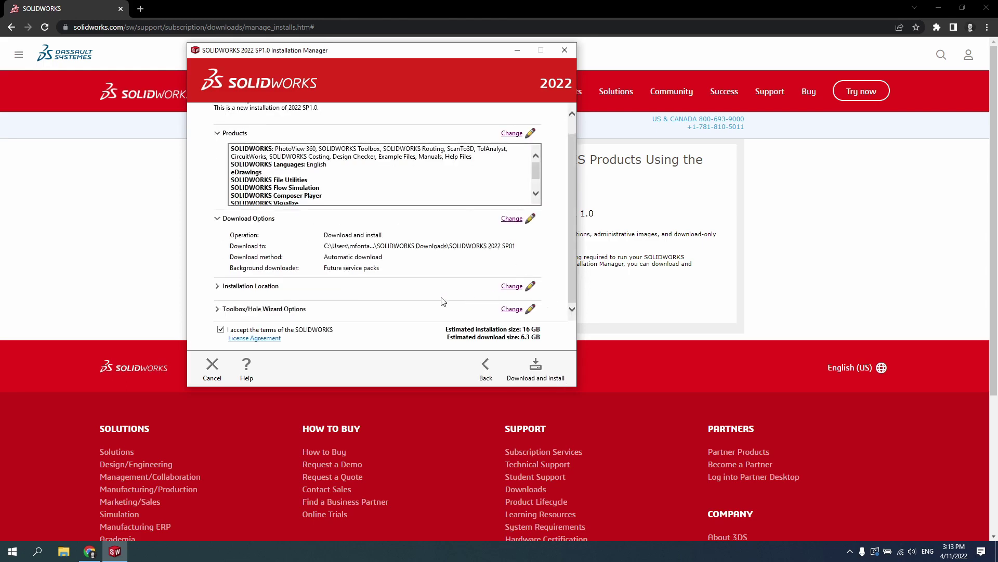
pyautogui.click(219, 288)
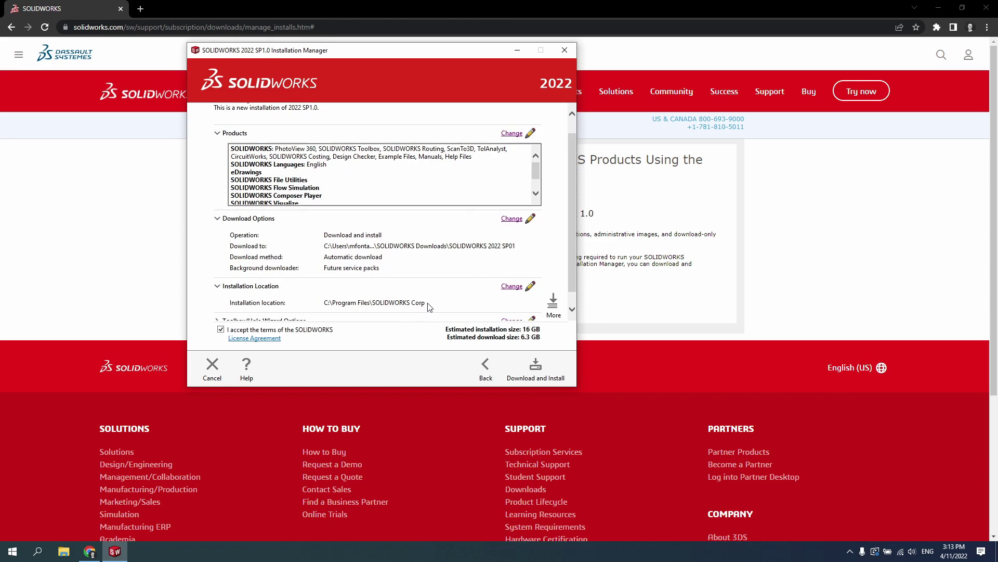
pyautogui.click(519, 288)
pyautogui.click(368, 154)
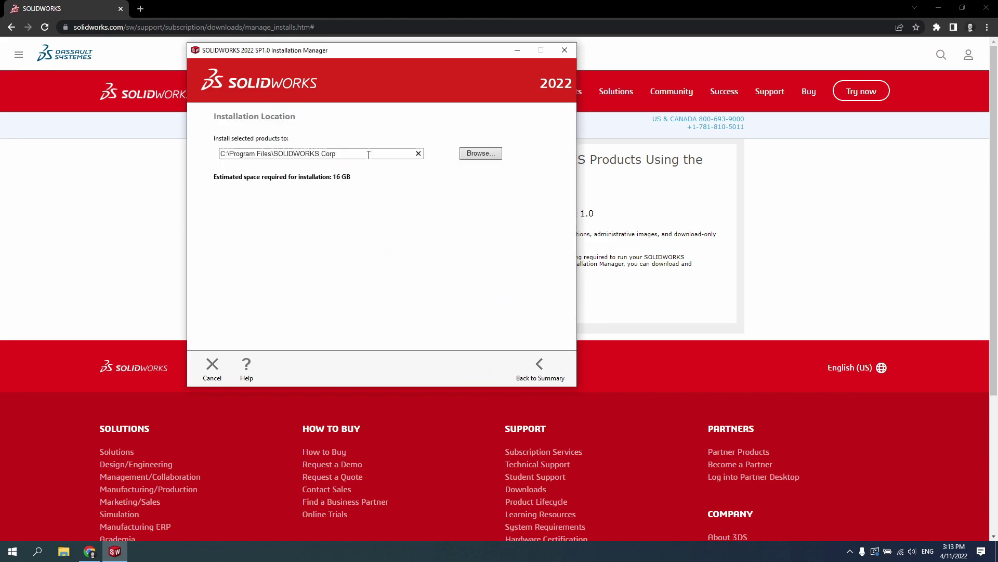
pyautogui.write('(2022)')
pyautogui.click(535, 364)
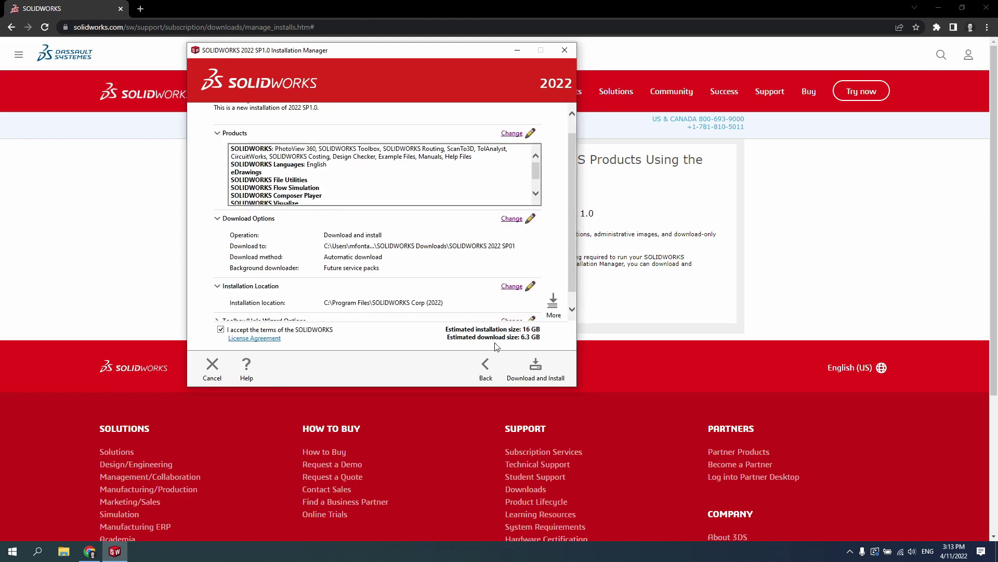
# Step: Set the new Toolbox/Hole Wizard location to C:\SOLIDWORKS Data (2022)
pyautogui.scroll(-1, 468, 308)
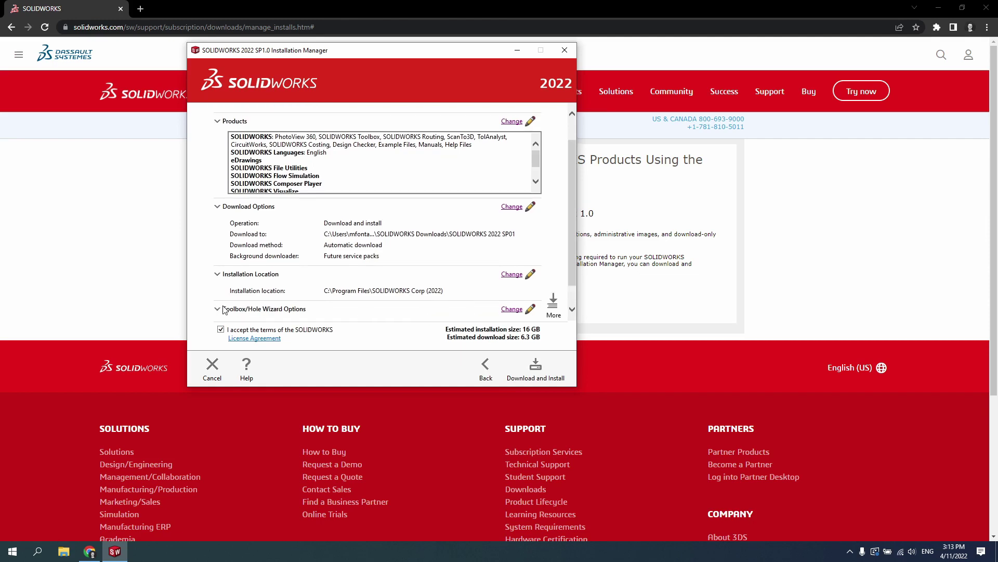
pyautogui.scroll(-1, 341, 283)
pyautogui.scroll(-1, 341, 283)
pyautogui.click(509, 286)
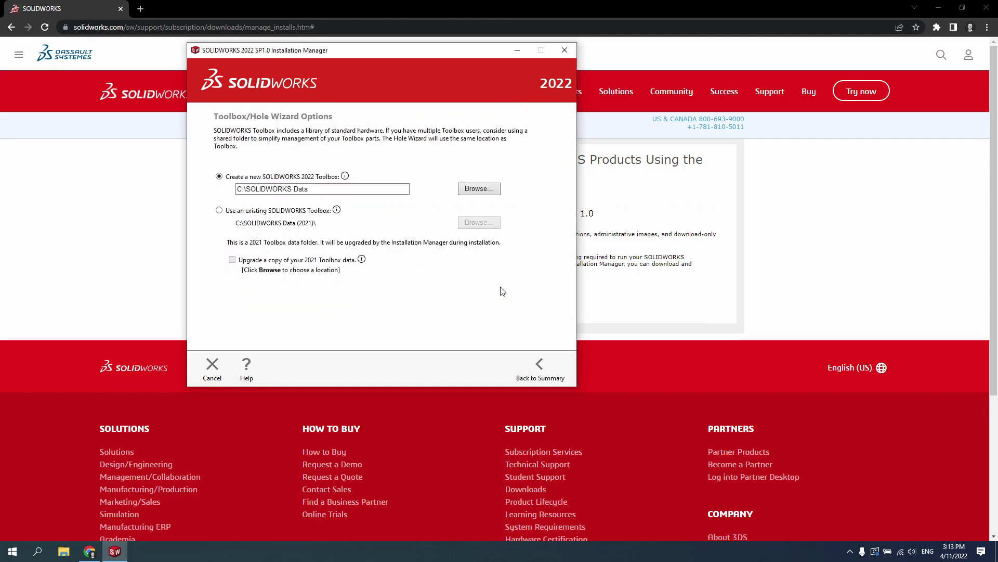
pyautogui.click(371, 188)
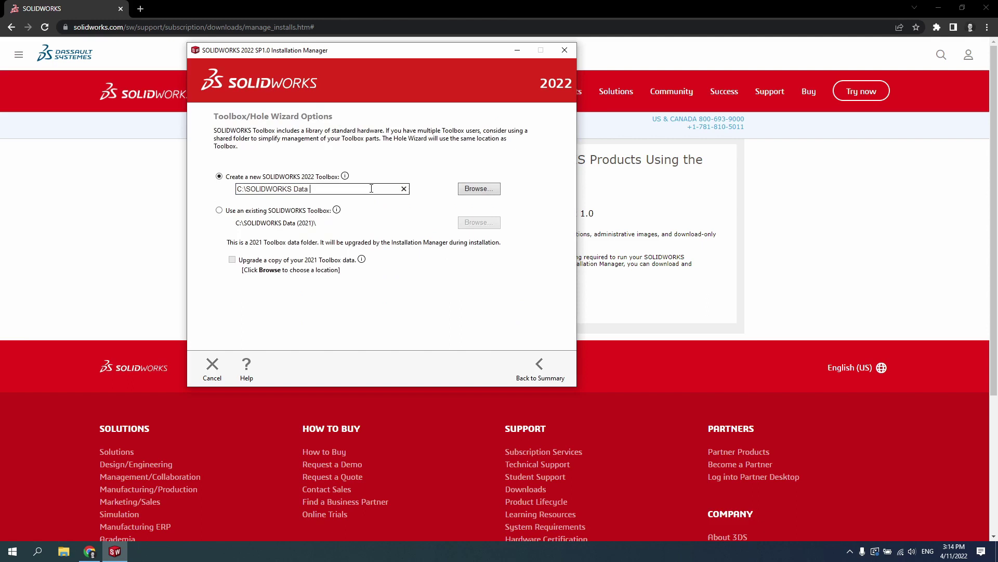
pyautogui.write('(2022)')
pyautogui.click(536, 367)
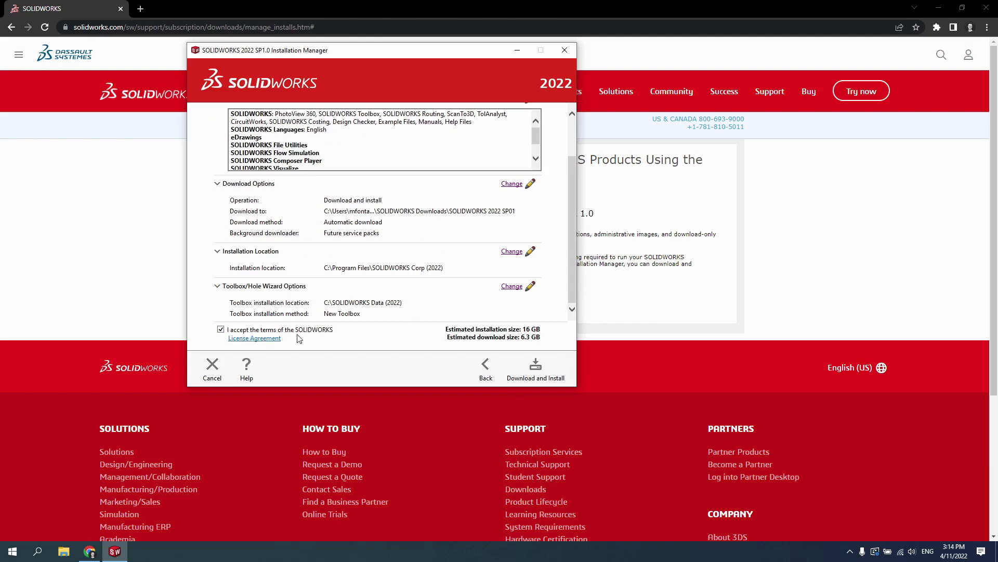
# Step: Start Download and Install, choosing Install Now to install SOLIDWORKS 2022 SP1 immediately
pyautogui.click(529, 373)
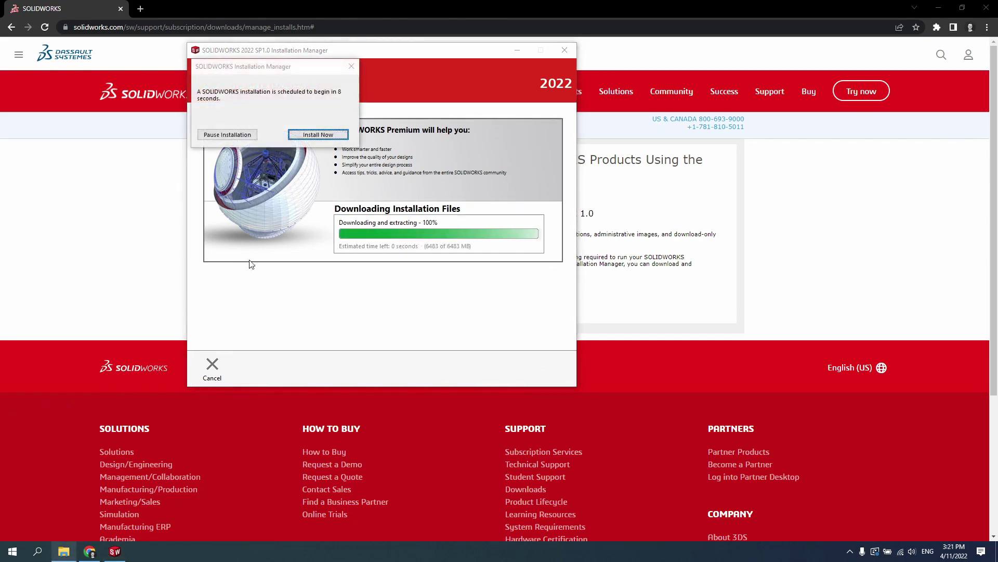
pyautogui.click(318, 135)
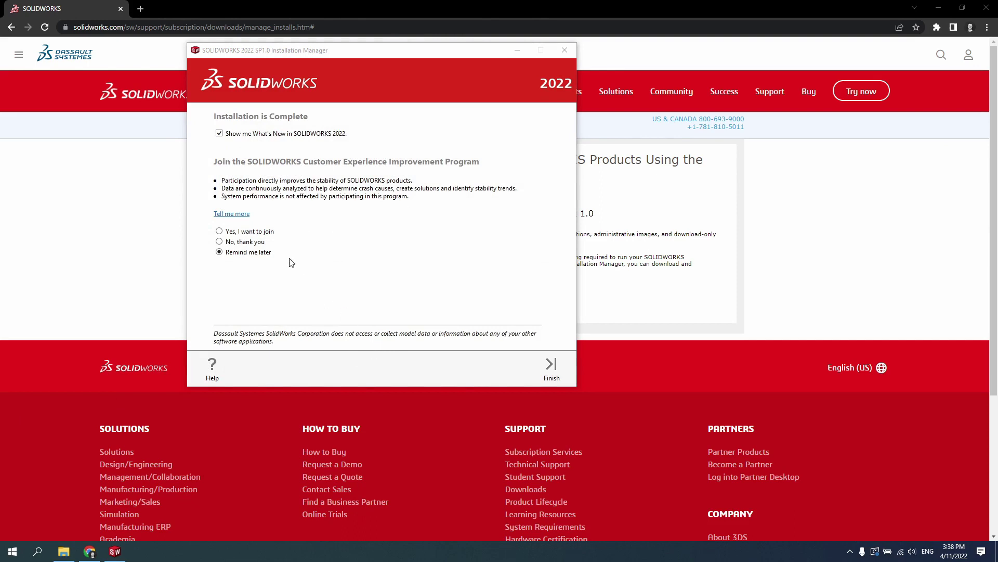
# Step: Opt in to the Customer Experience Improvement Program, close the installer, and minimize Chrome to show the desktop
pyautogui.click(219, 232)
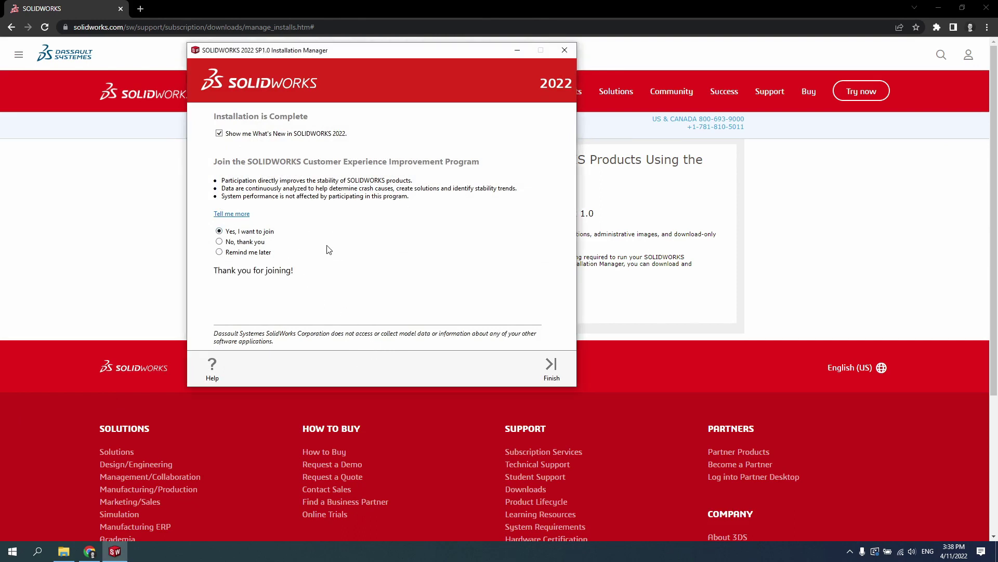
pyautogui.click(552, 367)
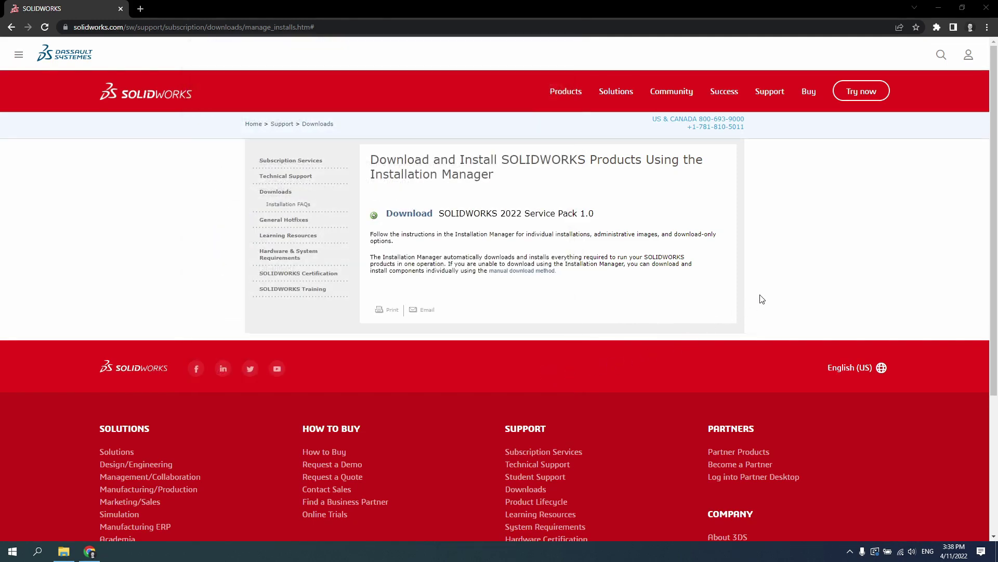
pyautogui.click(938, 8)
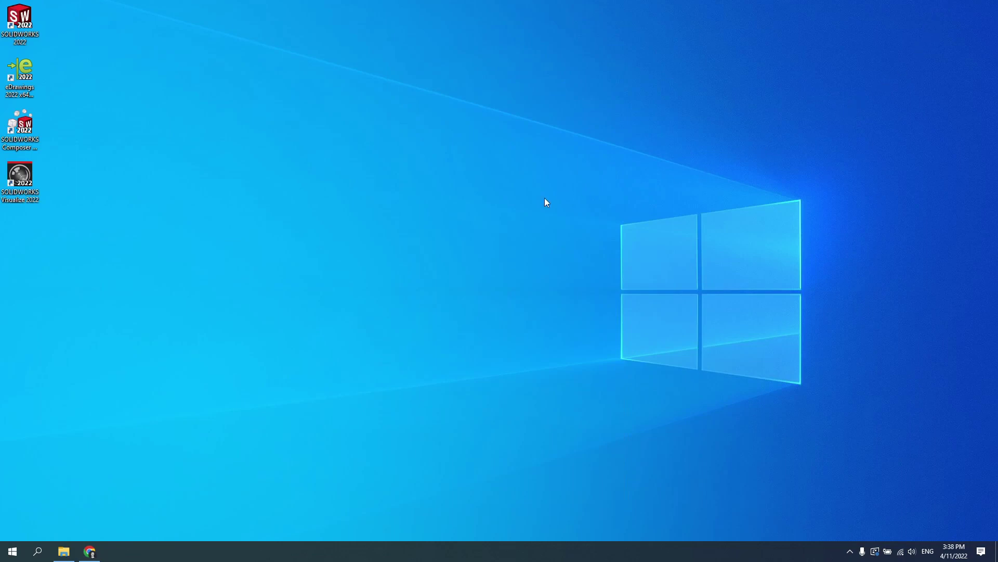
# Step: Launch SOLIDWORKS 2022 and activate all three products automatically over the internet
pyautogui.doubleClick(21, 24)
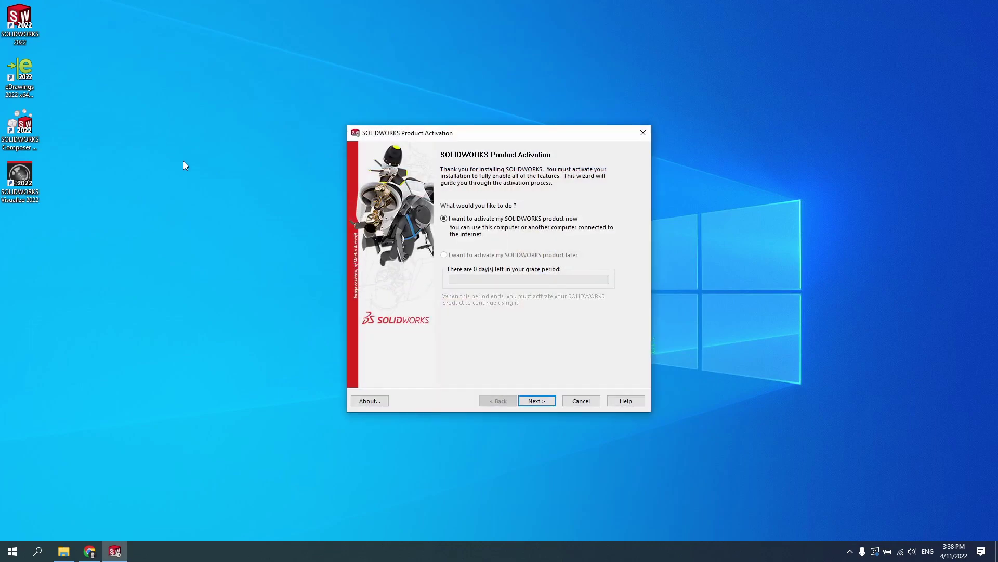
pyautogui.click(537, 401)
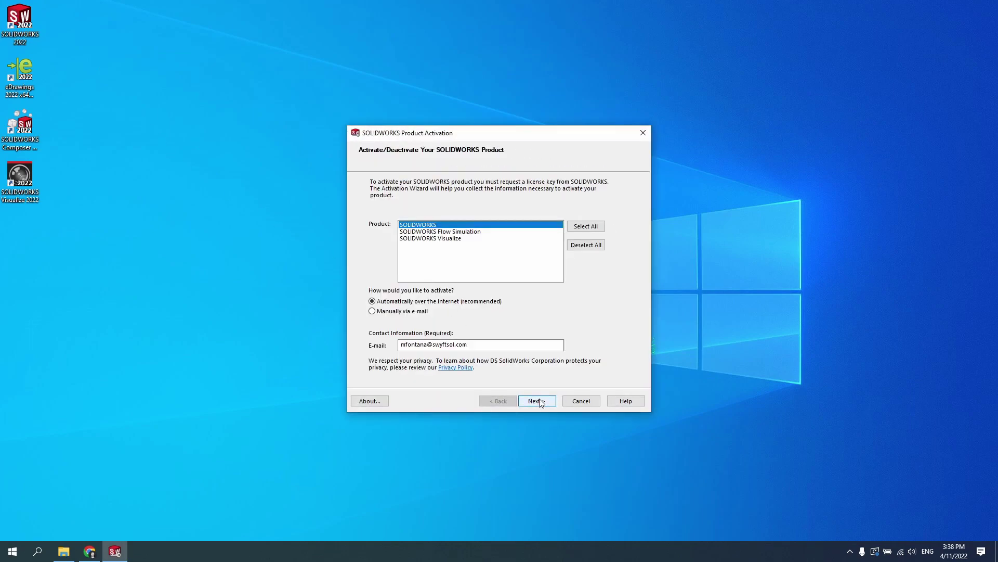
pyautogui.click(583, 229)
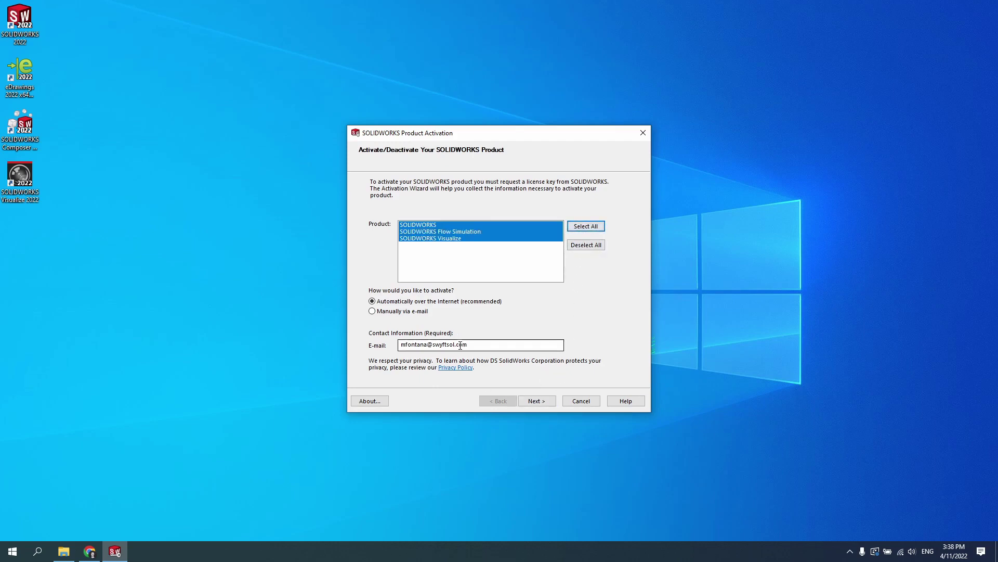
pyautogui.click(535, 402)
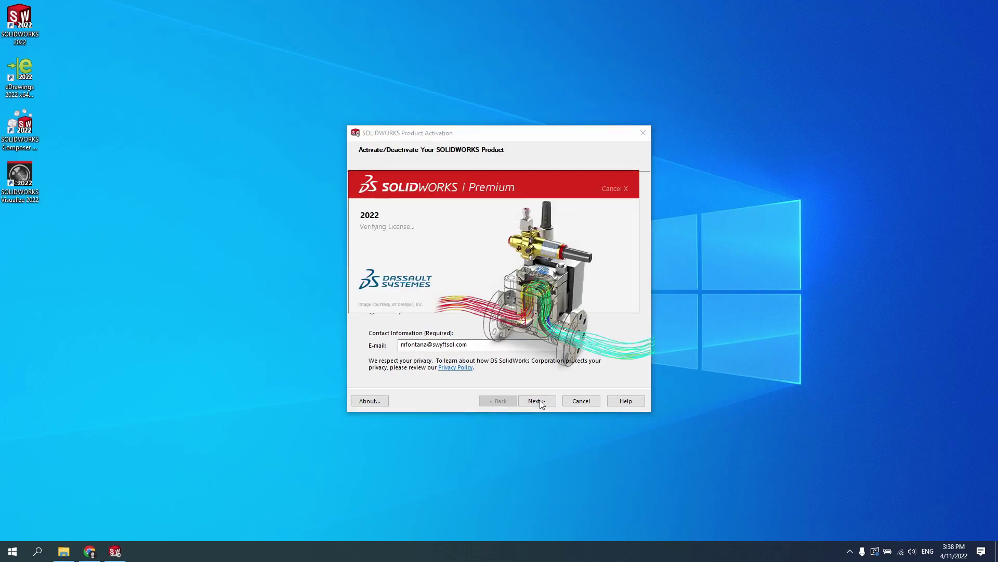
pyautogui.click(539, 400)
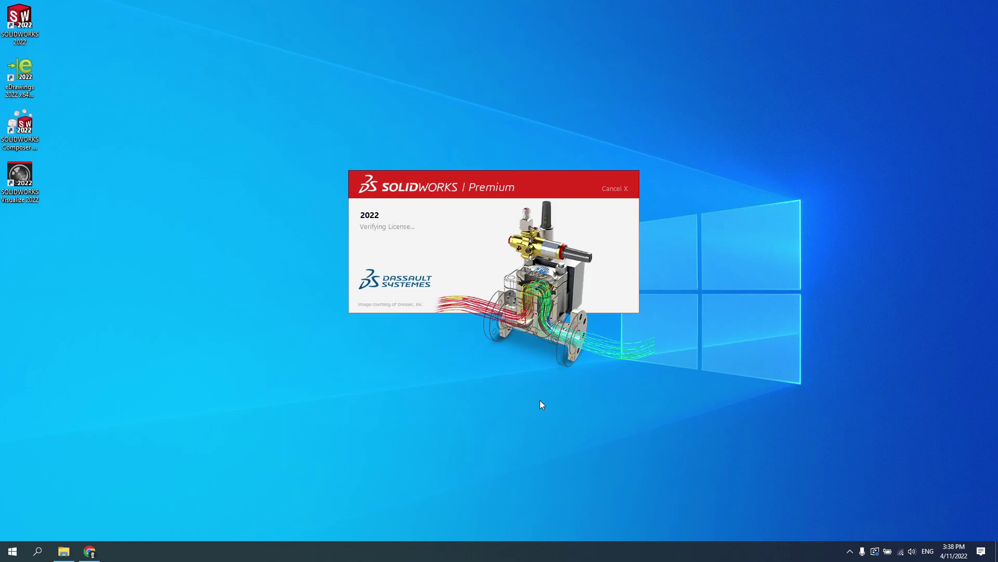